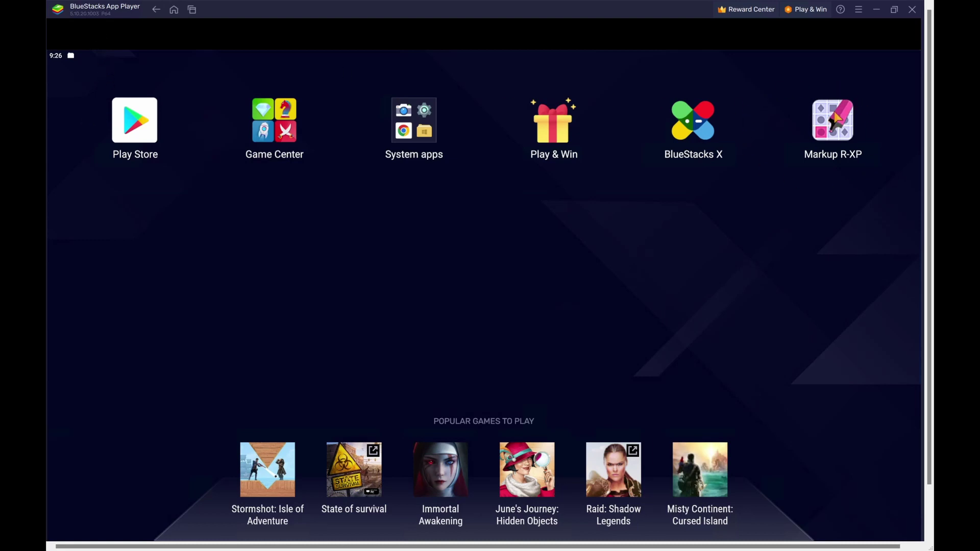
Launch Markup R-XP and open the mini bald eagle portrait project with the chart preview turned on
left_click(837, 124)
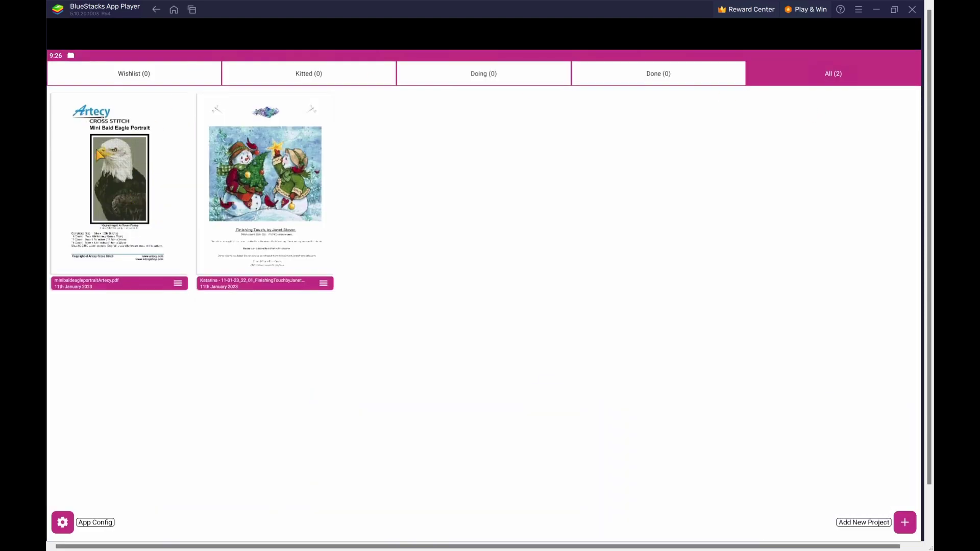
left_click(102, 151)
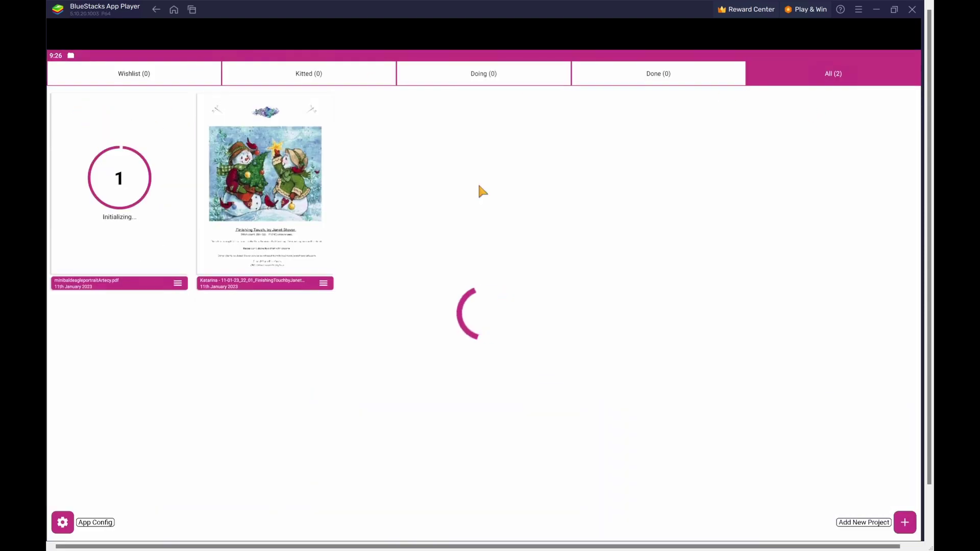
left_click(905, 532)
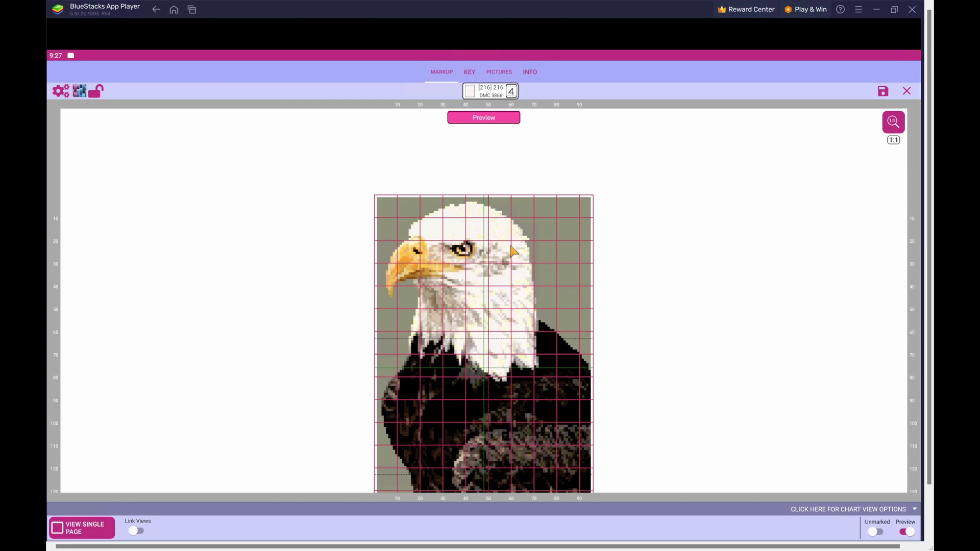
Examine the eagle chart up close, including its full symbol list and the highlighted DMC 3866 stitches
double_click(531, 231)
left_click(515, 96)
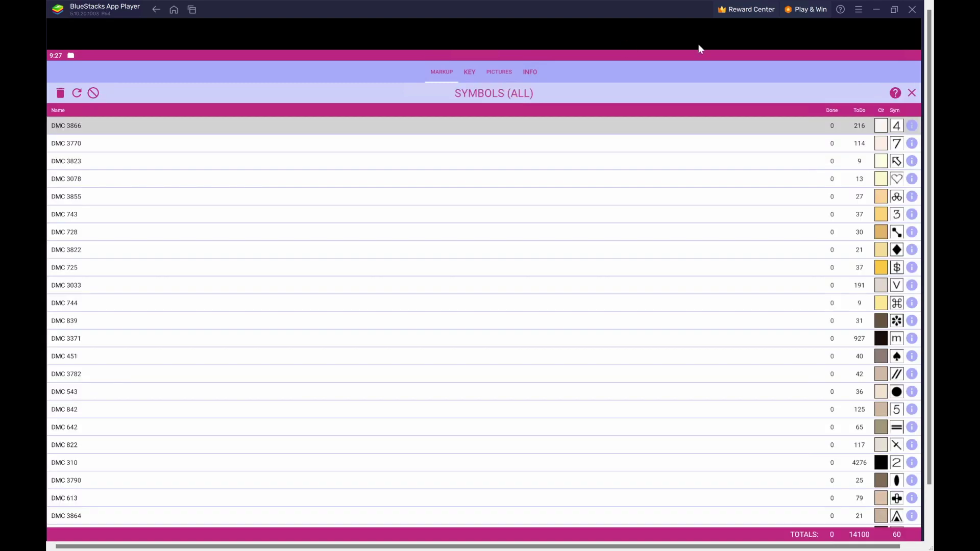
left_click(912, 94)
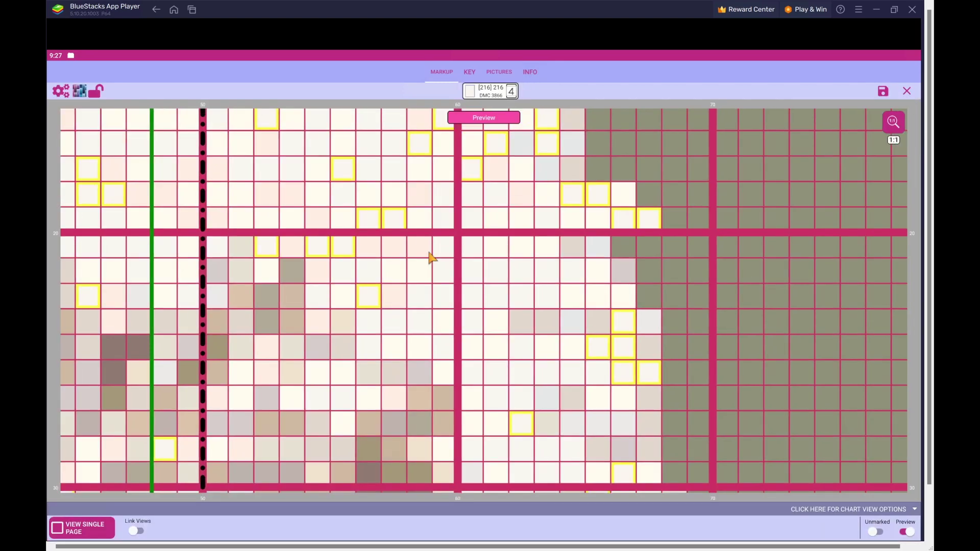
left_click_drag(431, 257, 932, 225)
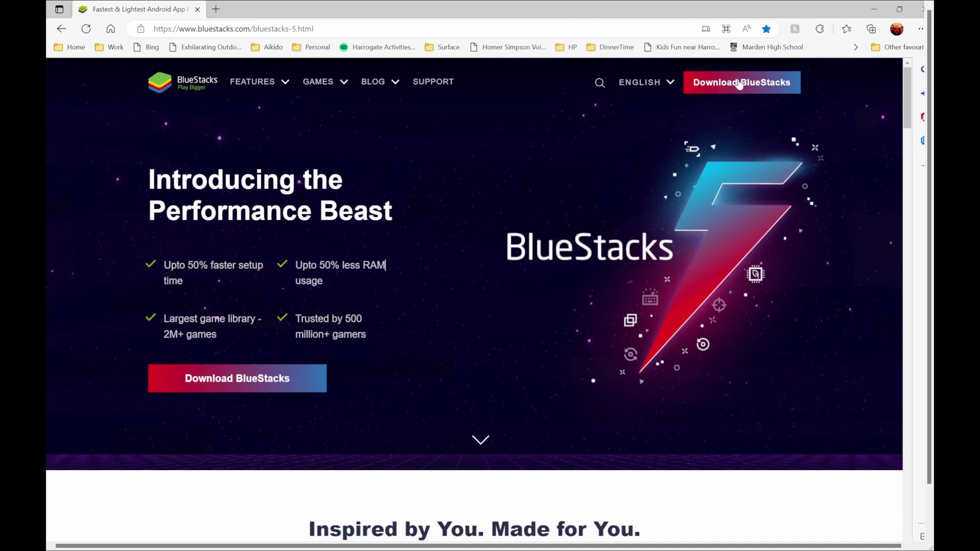
Download the BlueStacks 5 installer from the BlueStacks website in the browser and run it to install the program
left_click(236, 381)
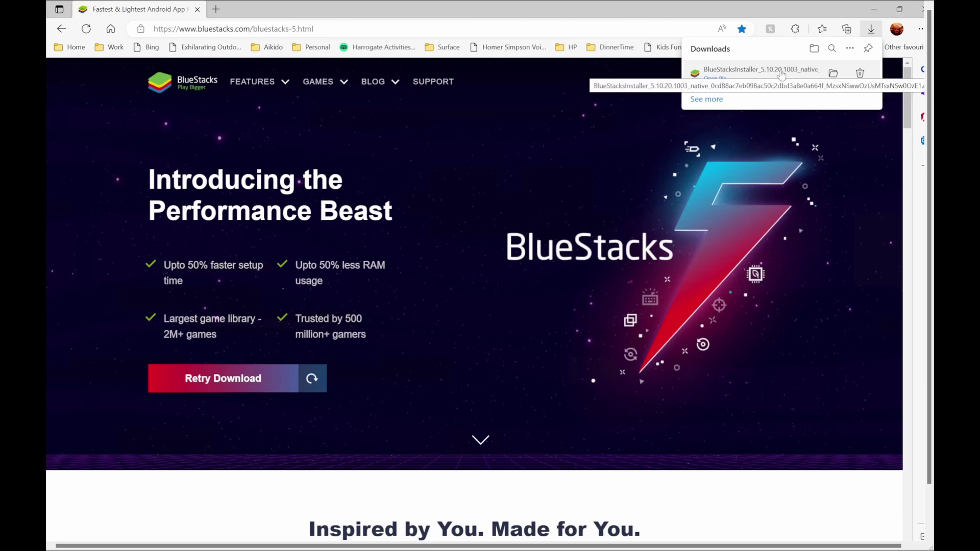
left_click(781, 75)
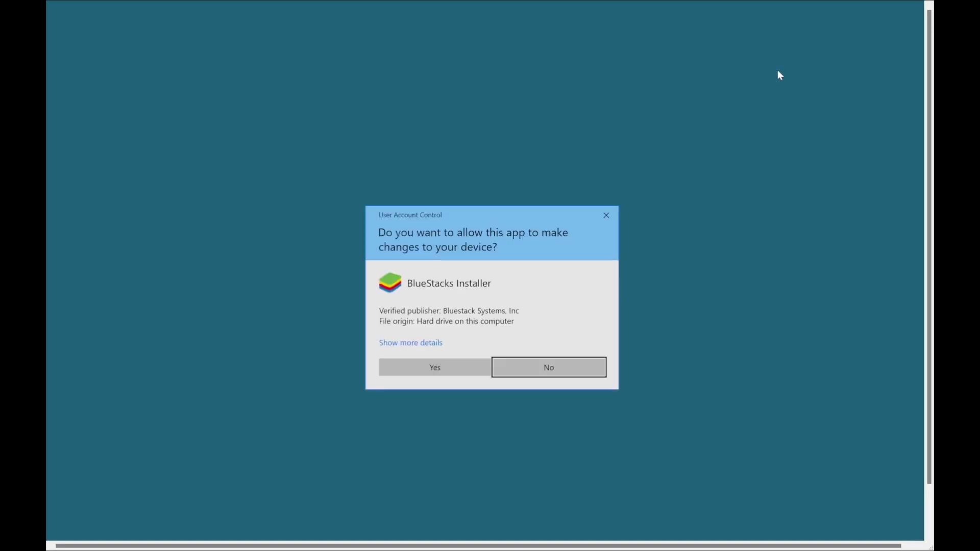
left_click(435, 369)
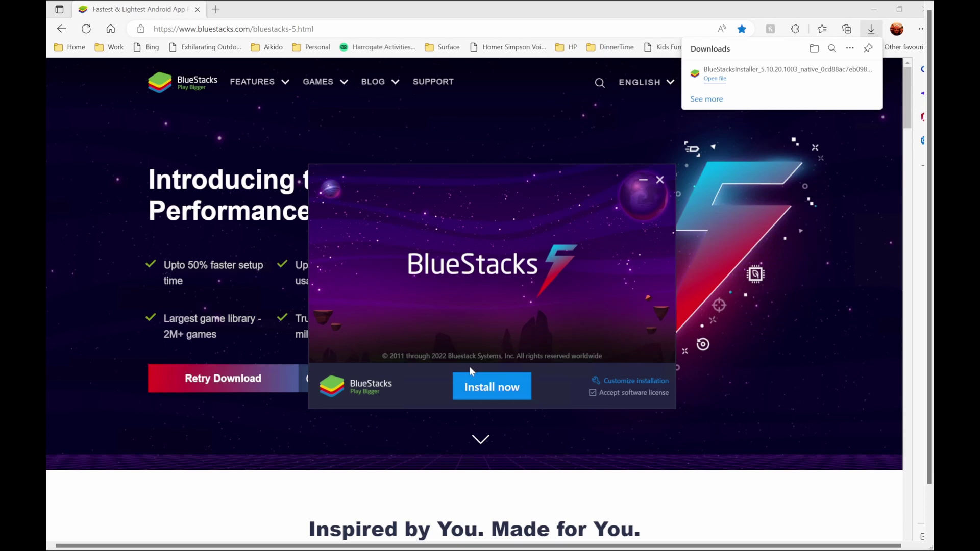
left_click(484, 390)
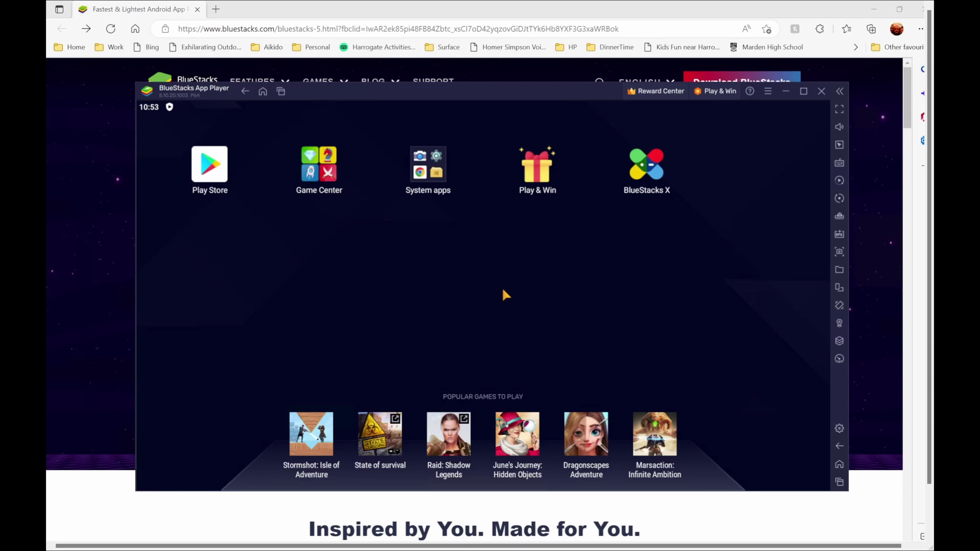
Check the App Player's Android version in the multi-instance manager and view the Android versions offered for a fresh instance
left_click(840, 342)
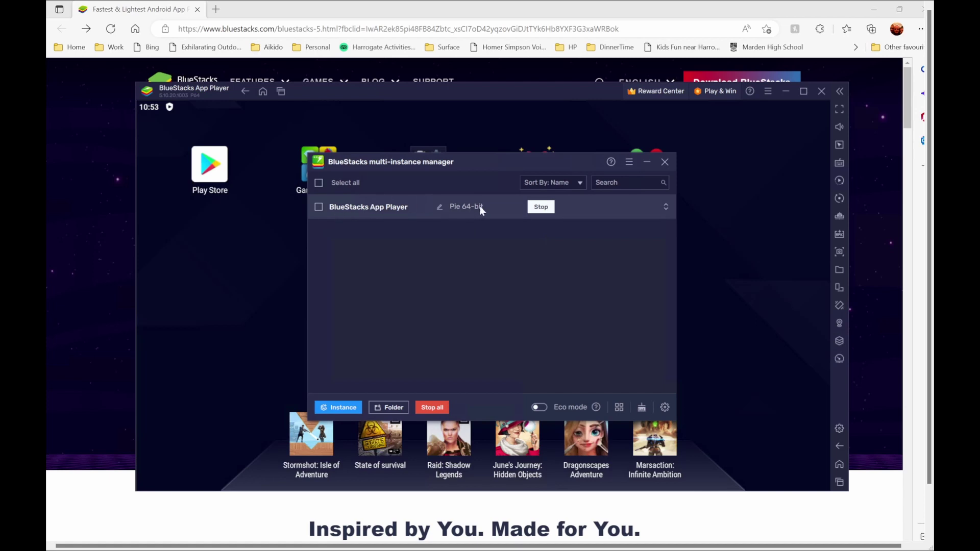
left_click(344, 408)
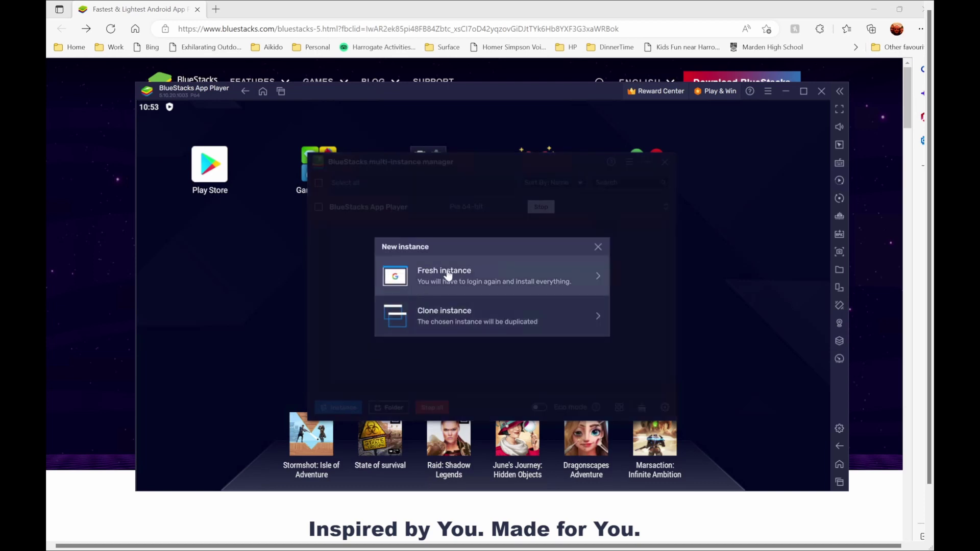
left_click(447, 274)
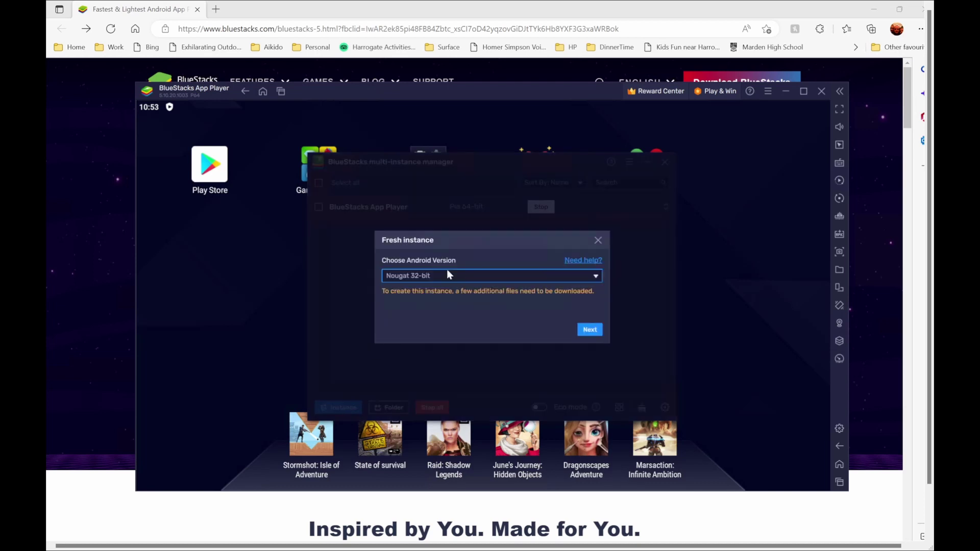
left_click(596, 275)
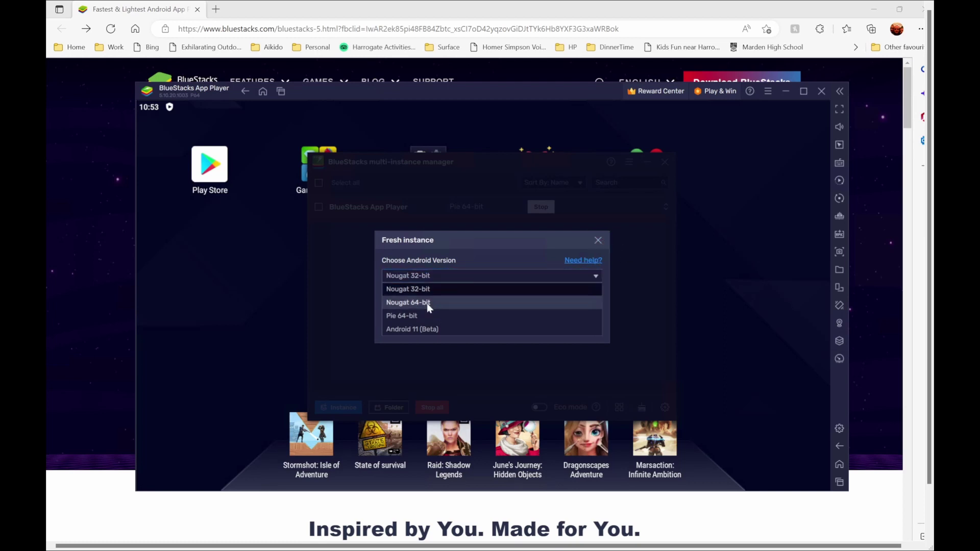
left_click(598, 240)
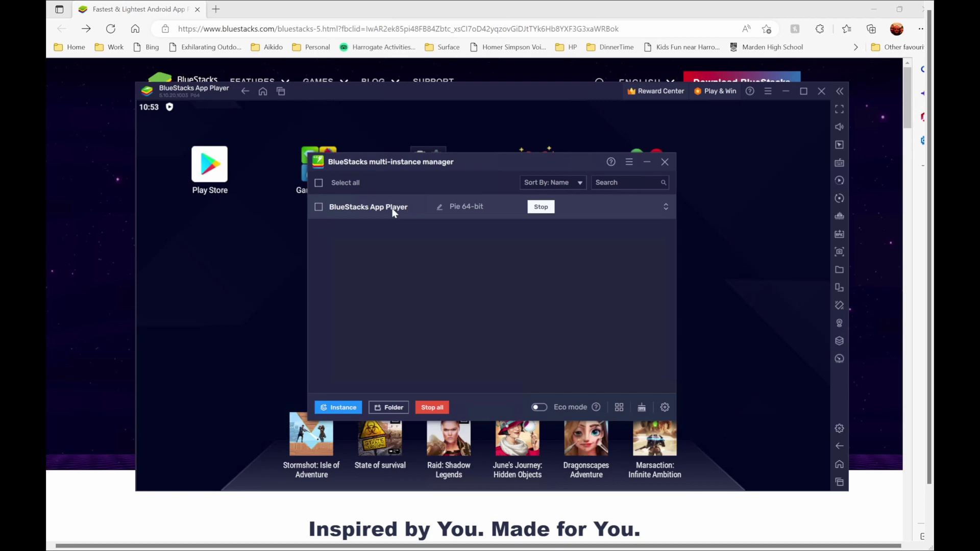
left_click(665, 162)
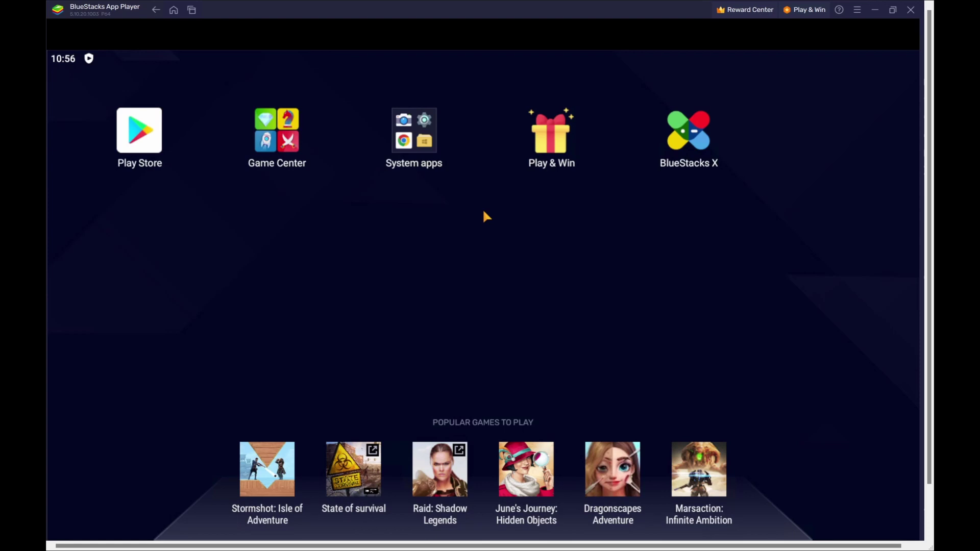
Search the Play Store for "markup r-xp" and install the Markup R-XP app
left_click(153, 128)
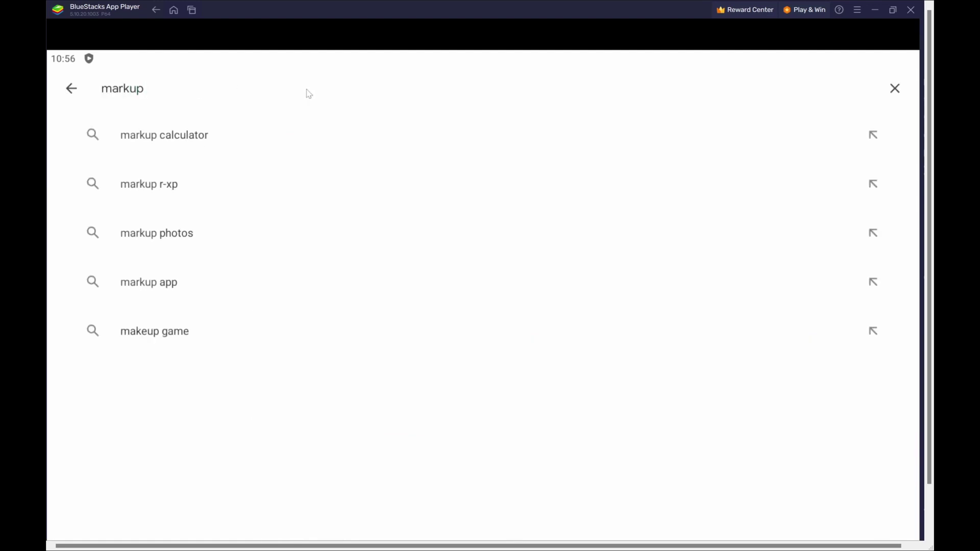
key("Return")
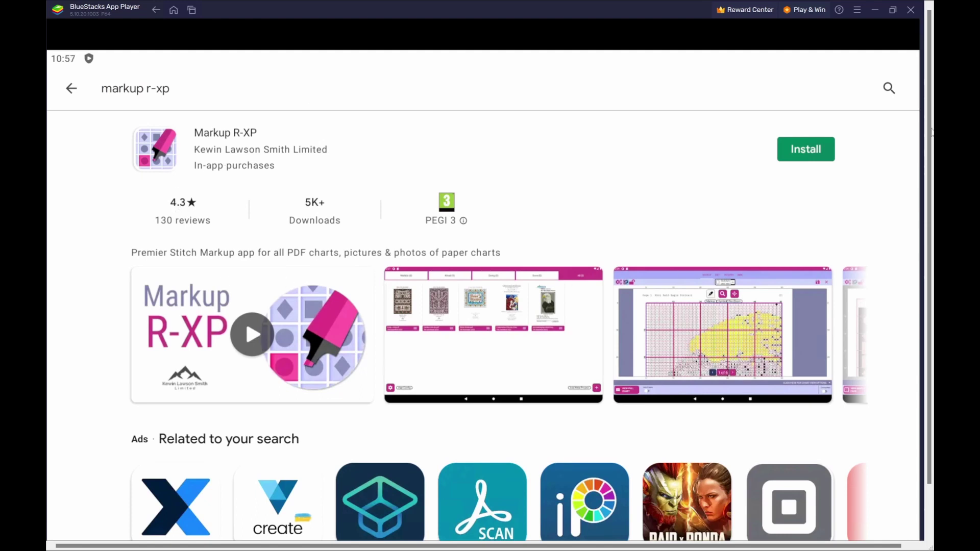
left_click(811, 152)
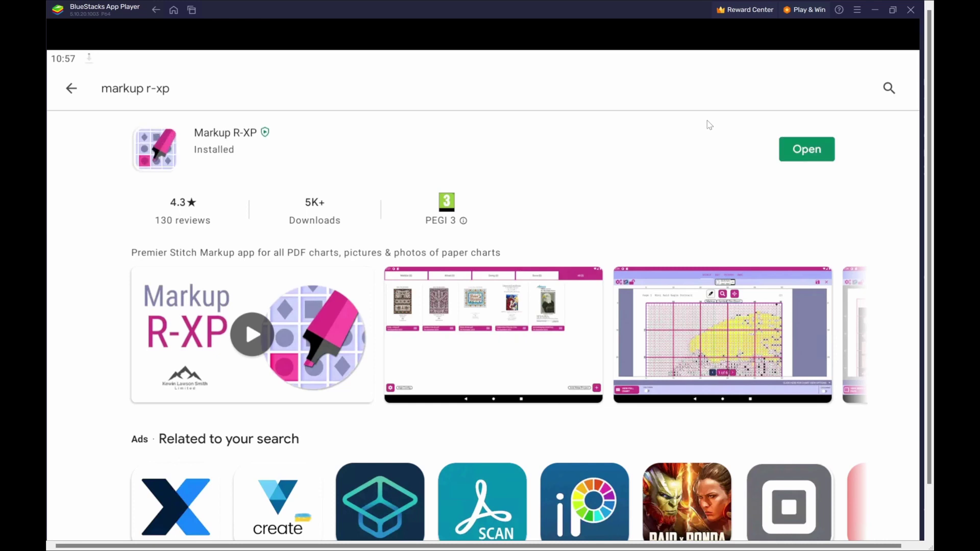
Open the newly installed Markup R-XP and grant both requested permissions, including access to photos, media and files
left_click(806, 148)
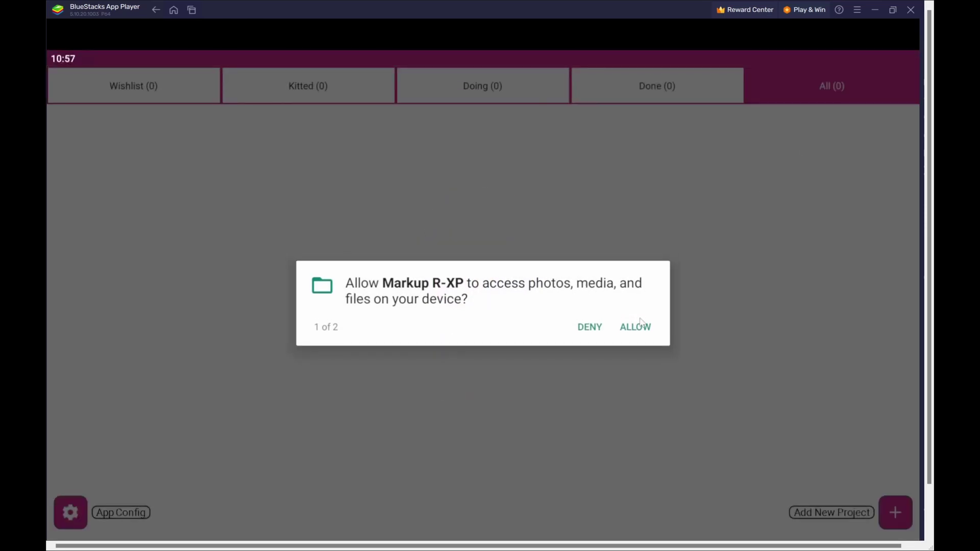
left_click(642, 333)
left_click(643, 332)
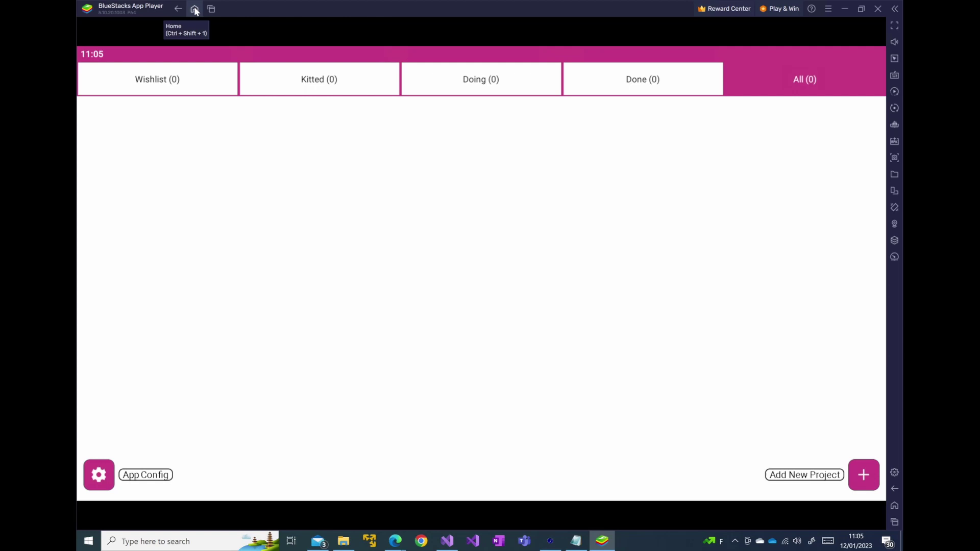
Return to the home screen and open the App Media section of Media Manager from the system apps
left_click(194, 9)
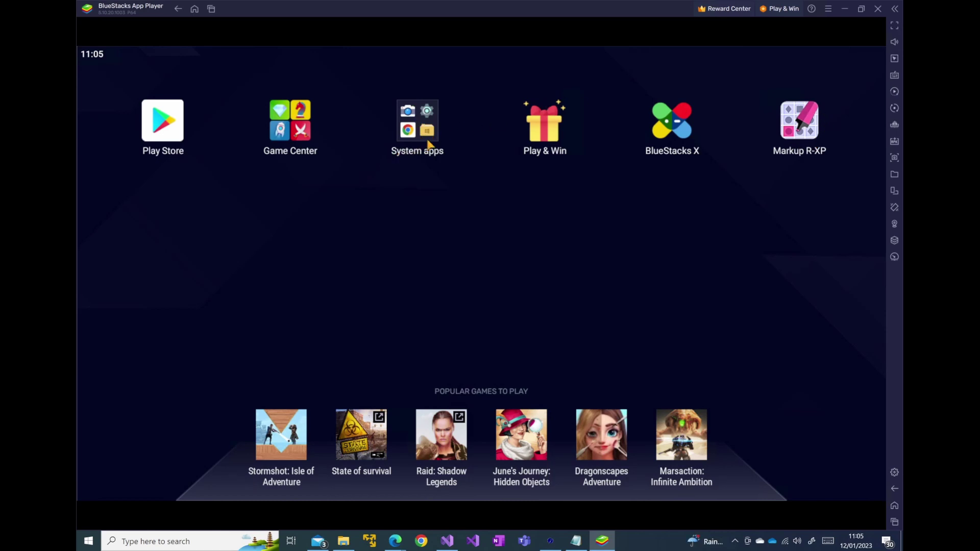
left_click(426, 120)
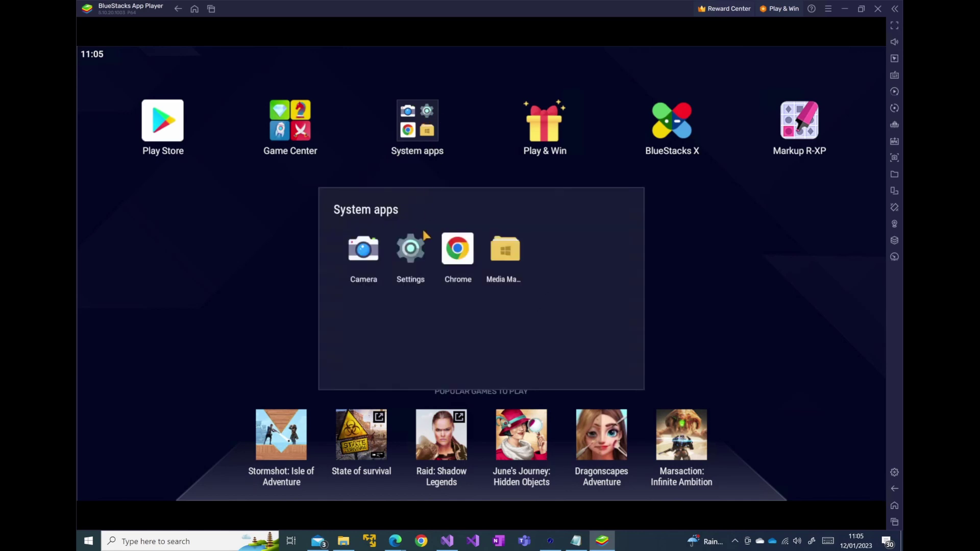
left_click(509, 255)
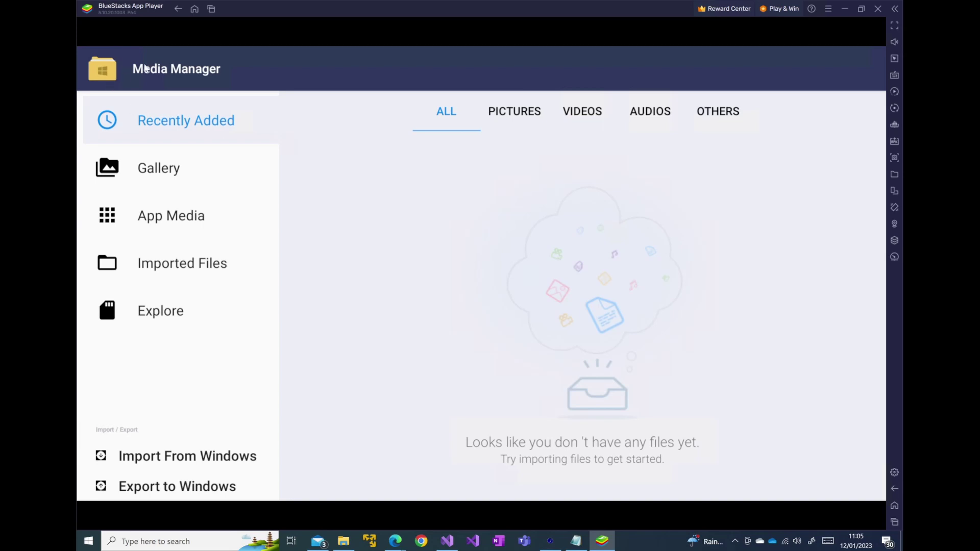
left_click(170, 230)
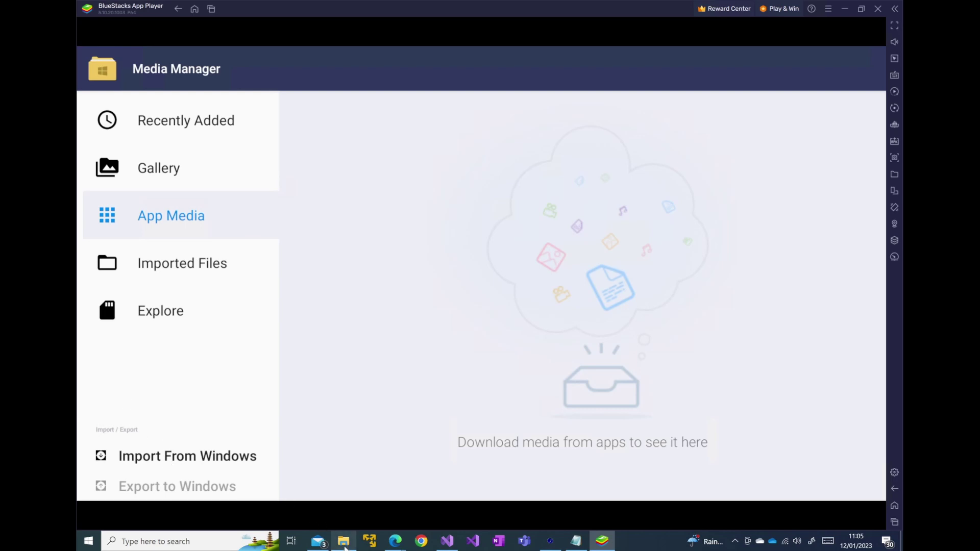
Import minibaldeagleportraitArtecy.pdf from the Windows Sample Charts folder into Media Manager and minimise the folder window
left_click(344, 541)
left_click_drag(250, 275, 671, 182)
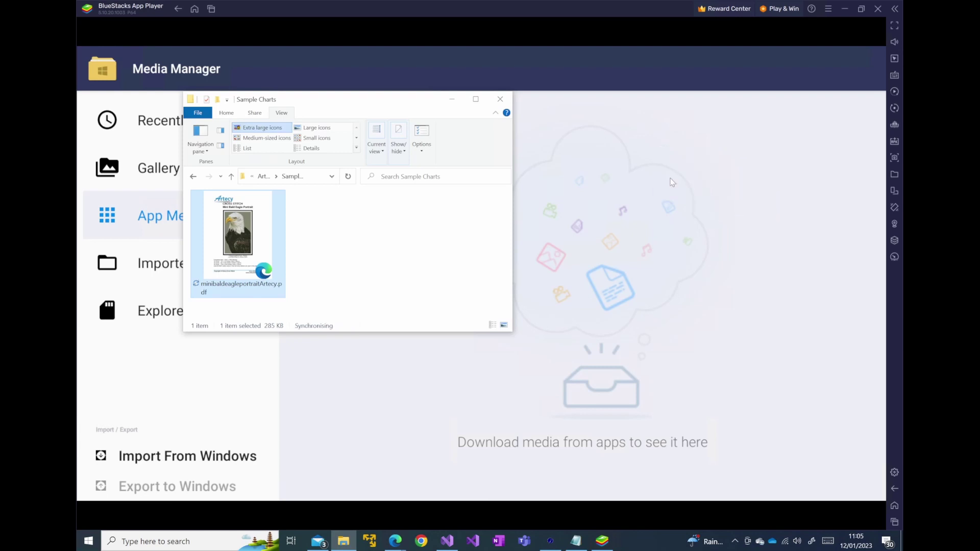
left_click(451, 100)
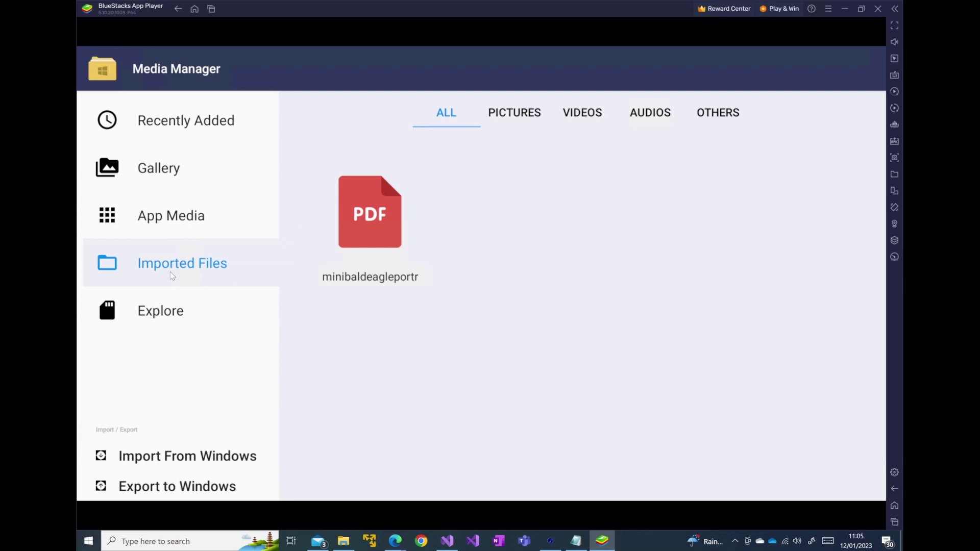
Browse the sdcard to the DCIM/SharedFolder directory to locate the imported PDF
left_click(161, 319)
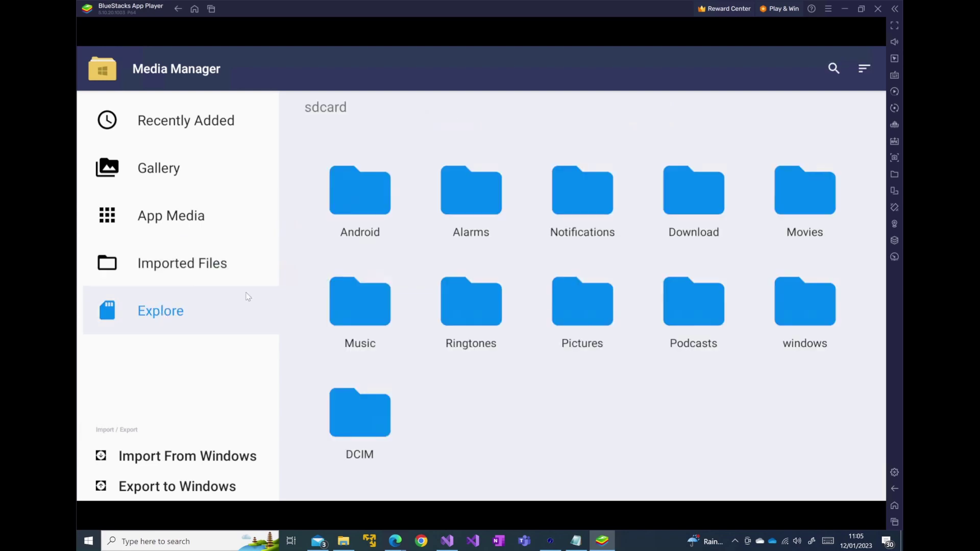
left_click(356, 418)
left_click(372, 204)
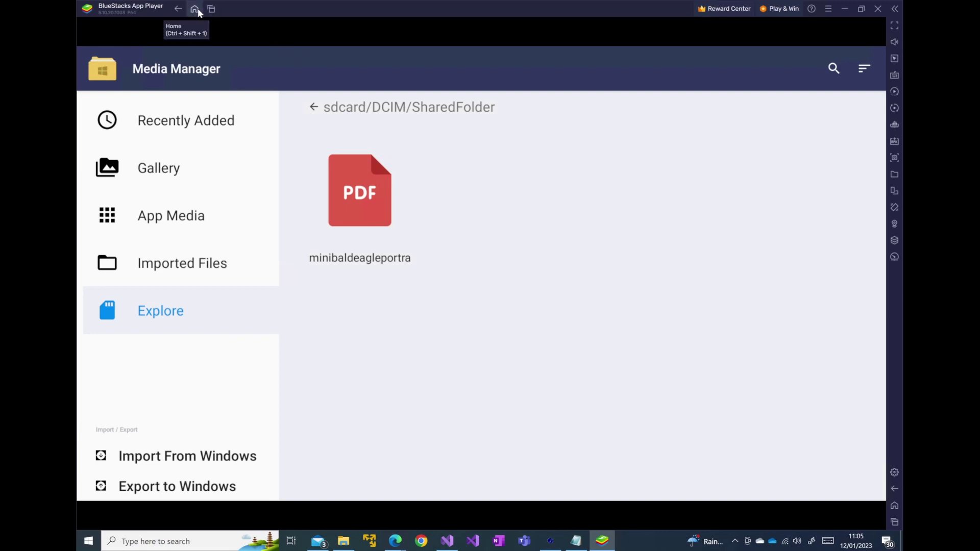
Switch to the running Markup R-XP app and start adding a new project from a PDF
left_click(212, 9)
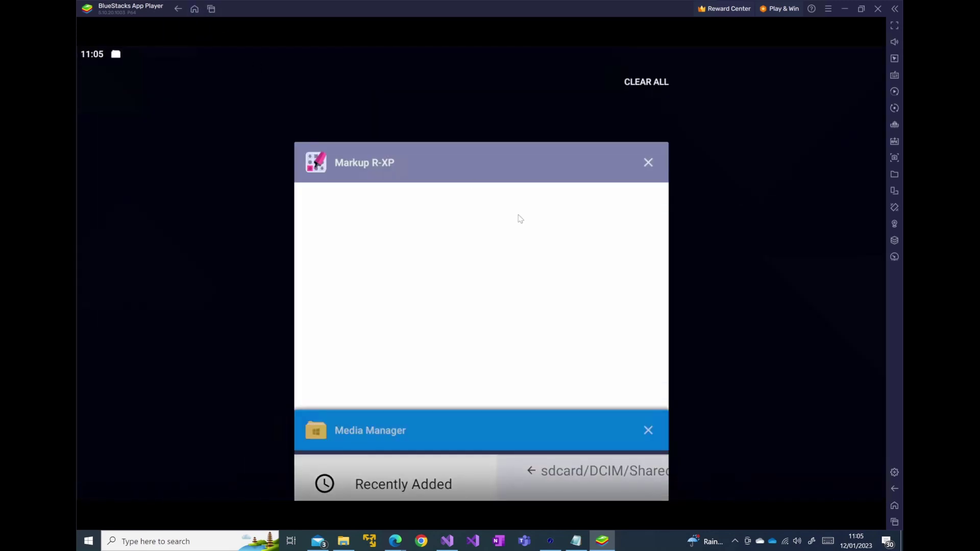
left_click(523, 173)
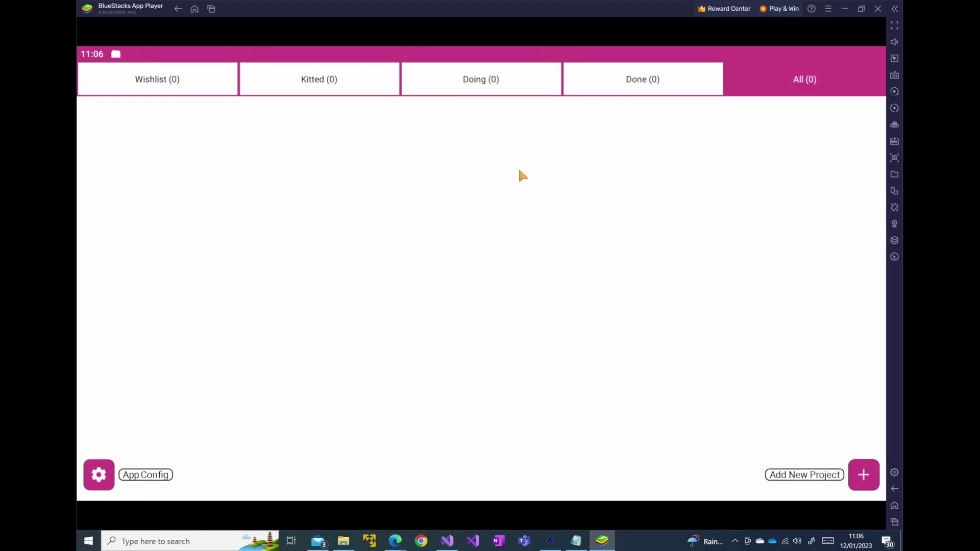
left_click(864, 475)
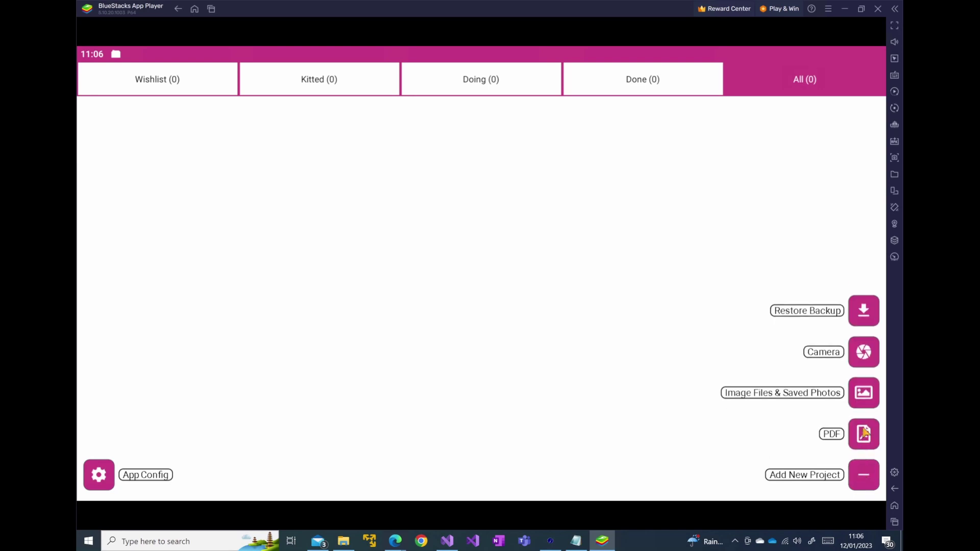
left_click(864, 434)
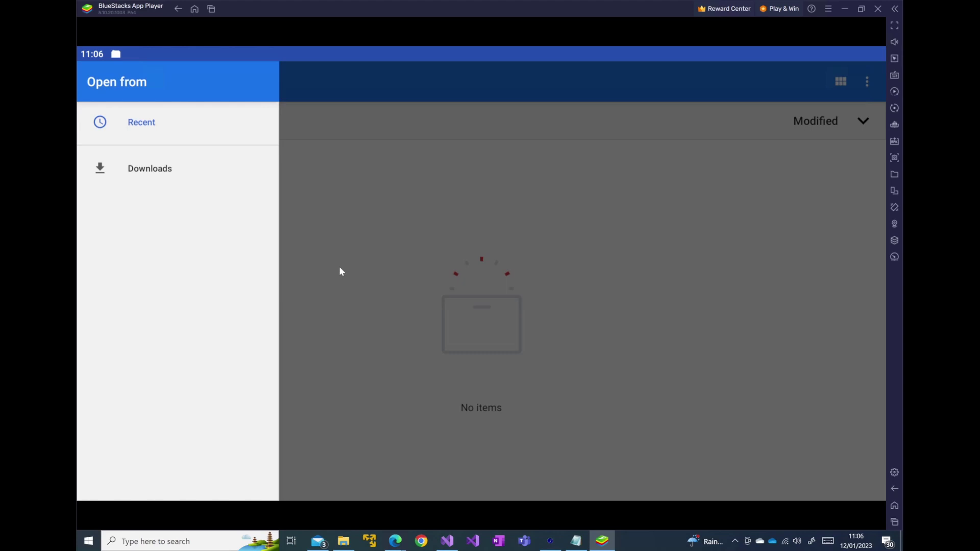
Check the Downloads and Recent locations in the file picker for the imported PDF
left_click(93, 169)
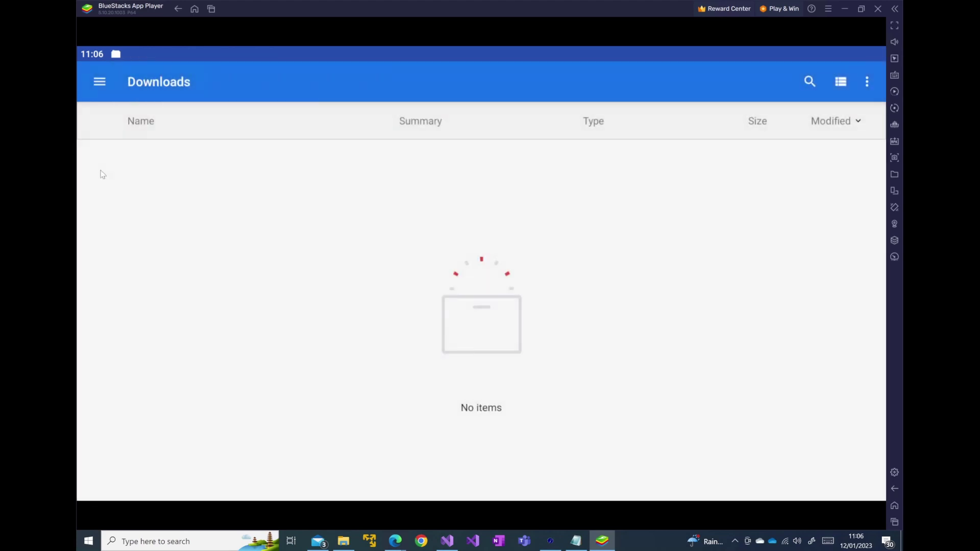
left_click(99, 84)
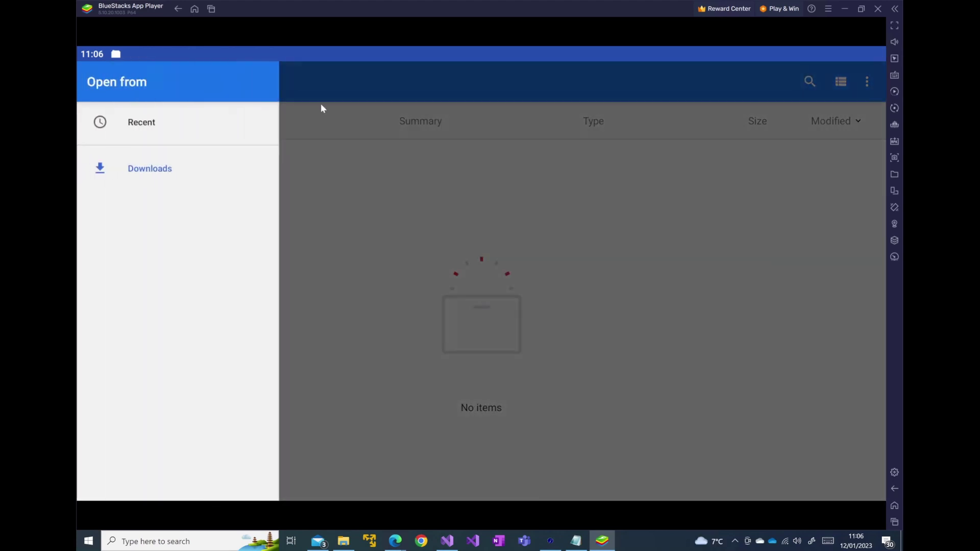
left_click(139, 130)
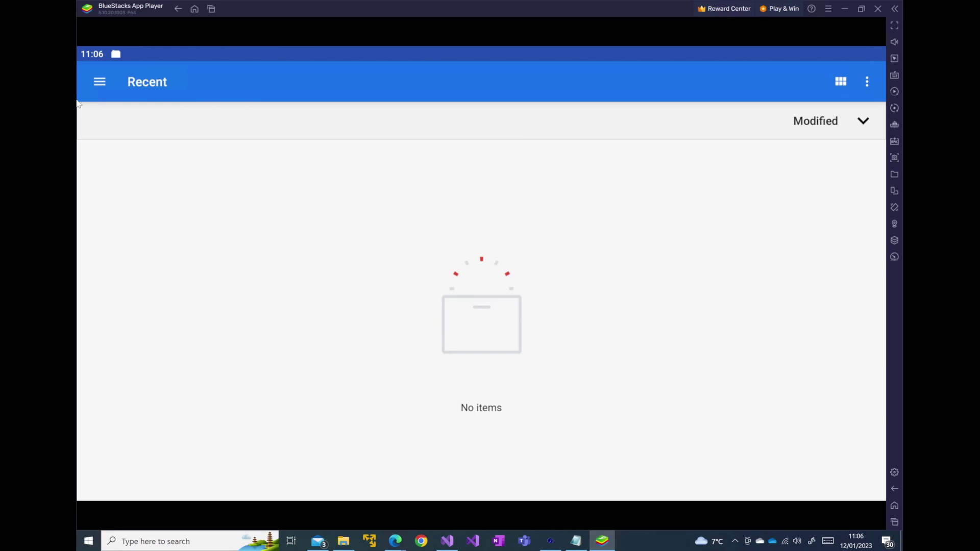
left_click(100, 88)
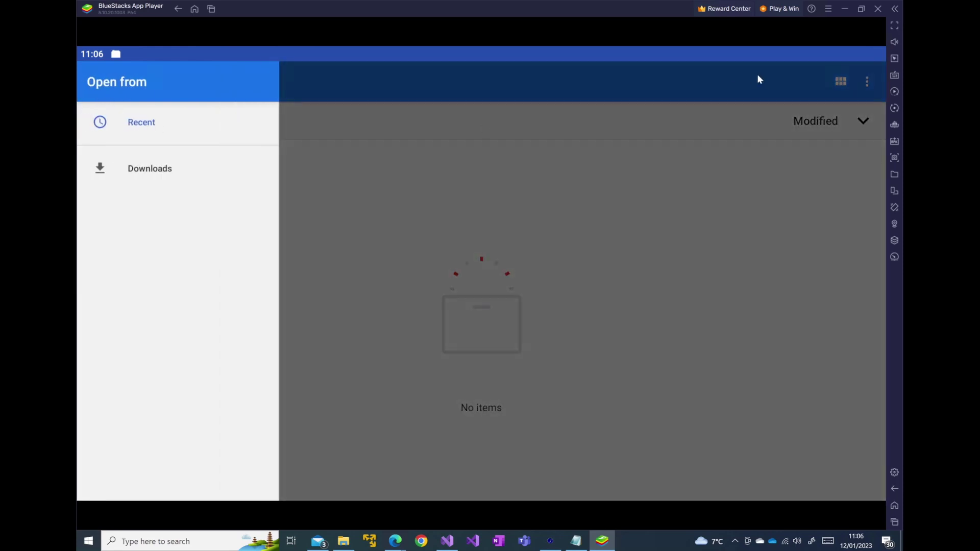
left_click(341, 202)
left_click(862, 121)
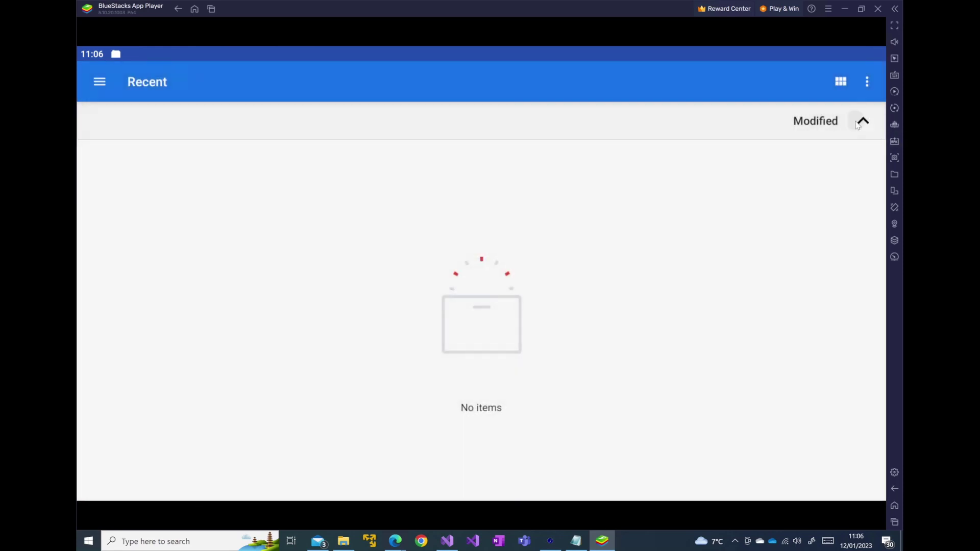
left_click(100, 82)
Turn on the display of internal storage in the file picker
left_click(871, 85)
left_click(868, 88)
left_click(855, 95)
left_click(867, 85)
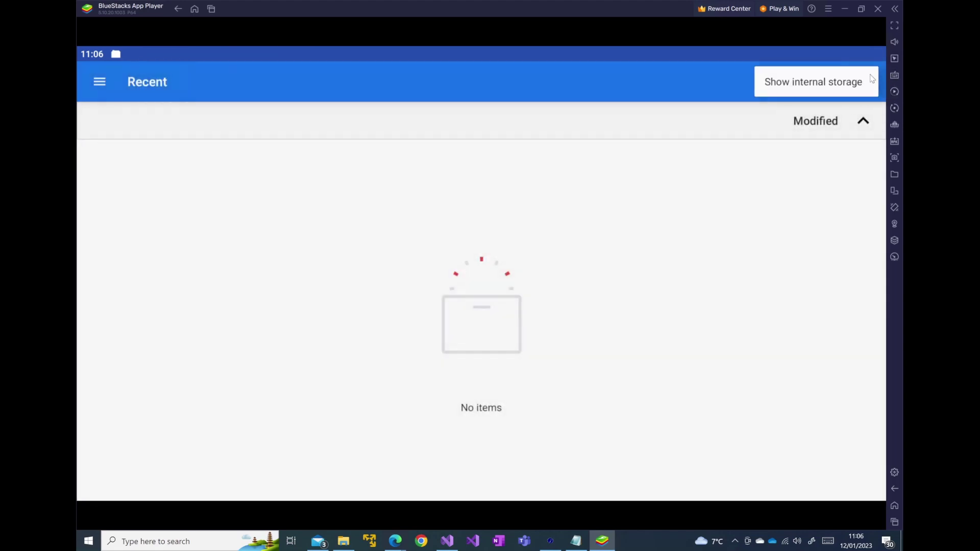
left_click(858, 88)
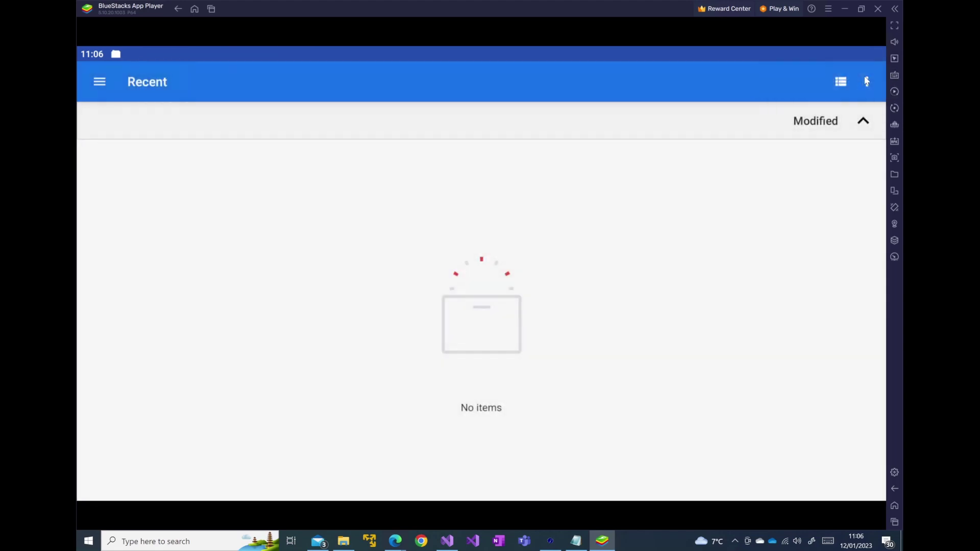
Choose the minibaldeagleportraitArtecy PDF from the DCIM/SharedFolder directory of the ONEPLUS A5000 internal storage
left_click(99, 82)
left_click(153, 197)
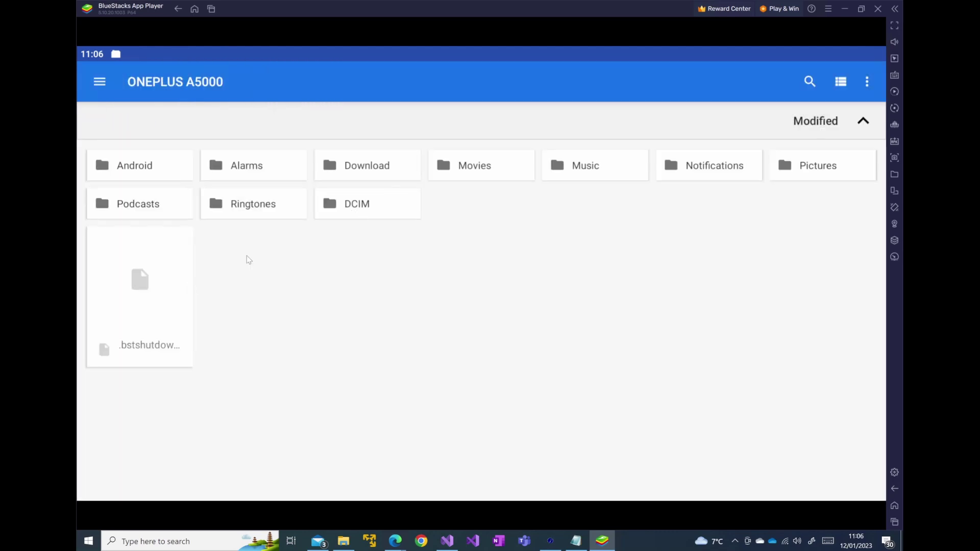
left_click(354, 206)
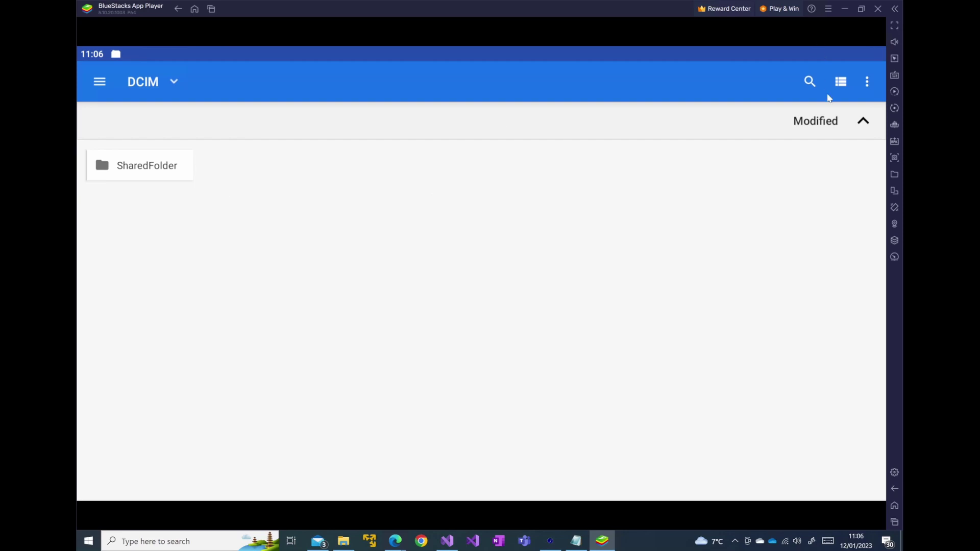
left_click(111, 162)
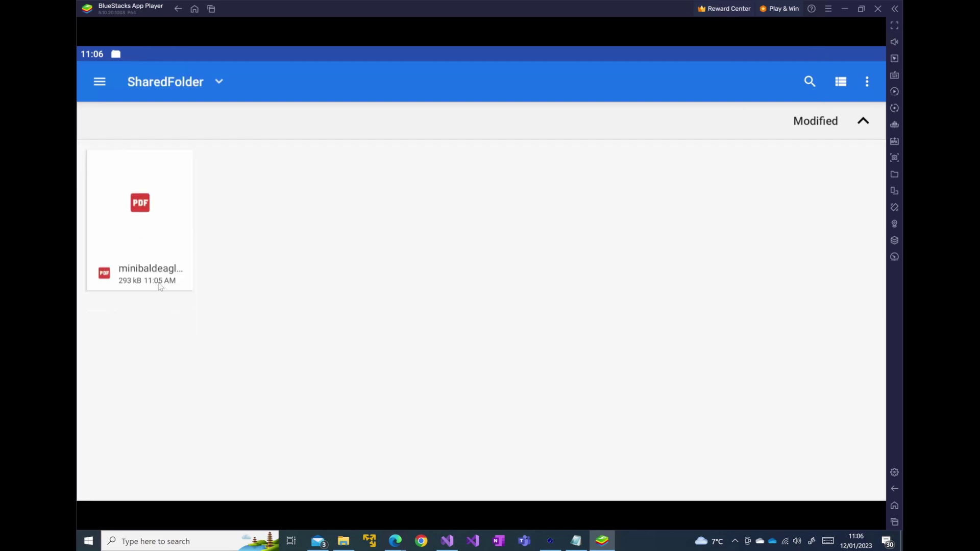
left_click(138, 274)
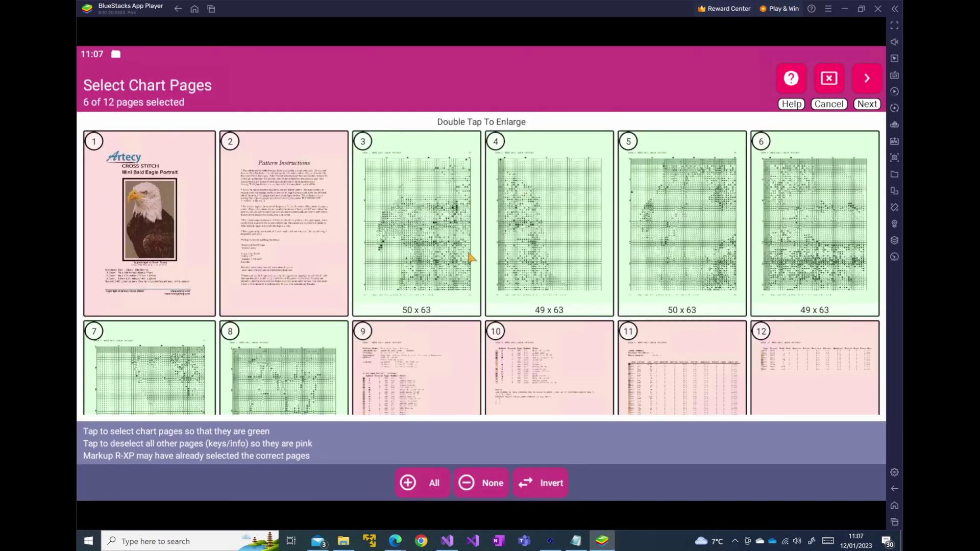
Review and accept pages 3 to 8 as chart pages, with a 2 across x 3 down layout and an overlap of 3
scroll(531, 256, "down", 2)
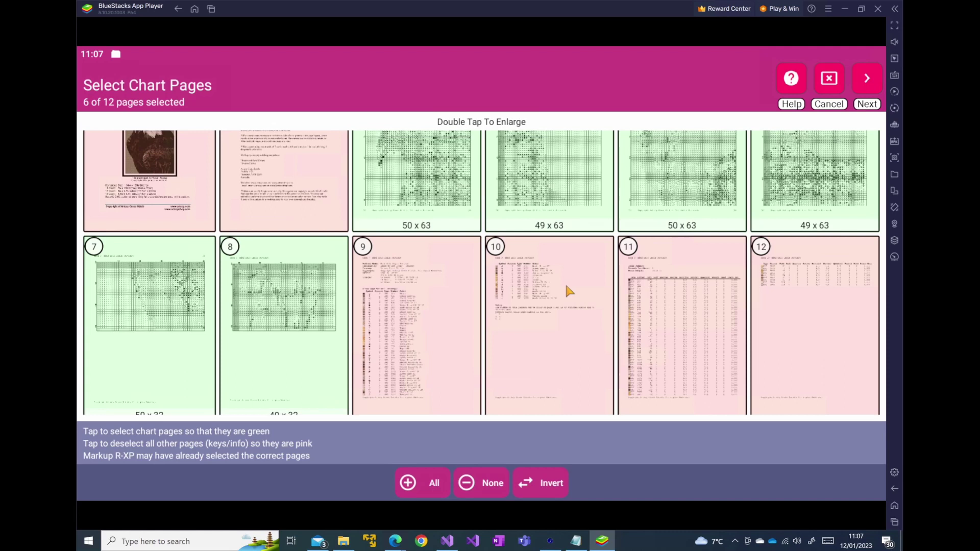
scroll(568, 290, "up", 2)
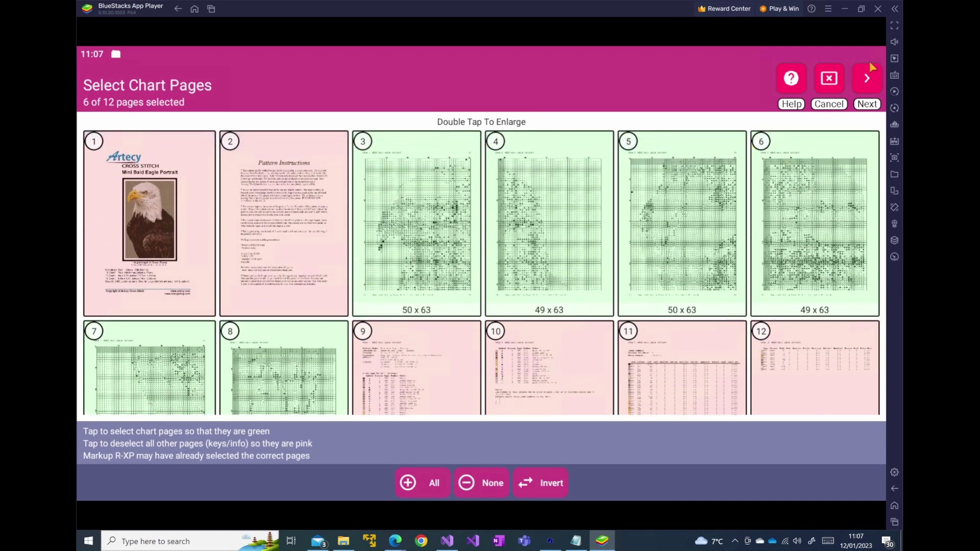
left_click(871, 75)
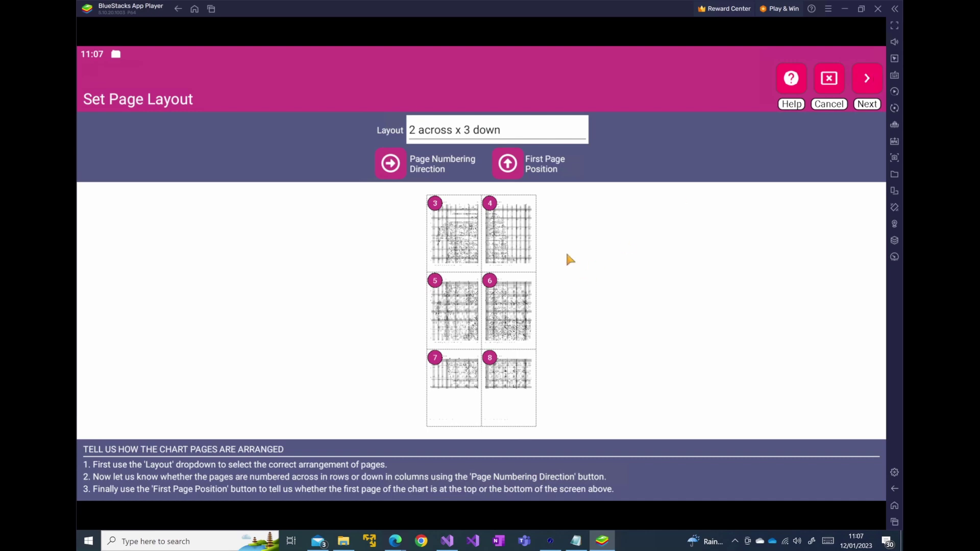
left_click(869, 77)
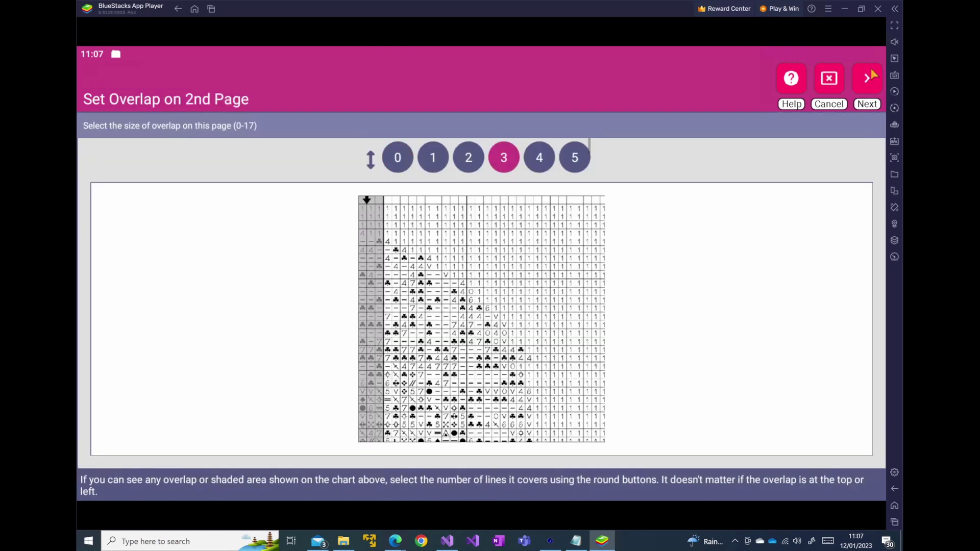
left_click(871, 76)
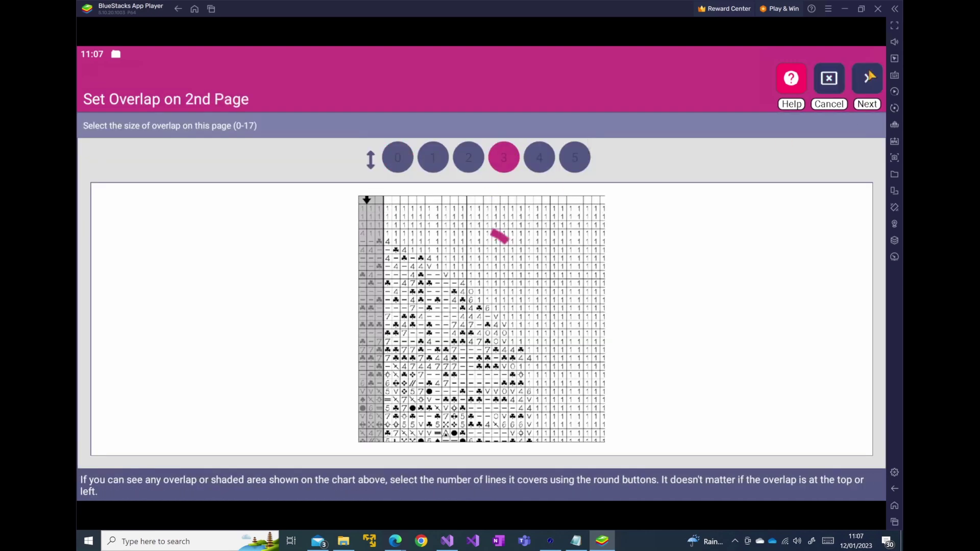
Accept pages 9 and 10 as key pages and page 1 as the picture page, and finish loading the project
scroll(587, 311, "down", 2)
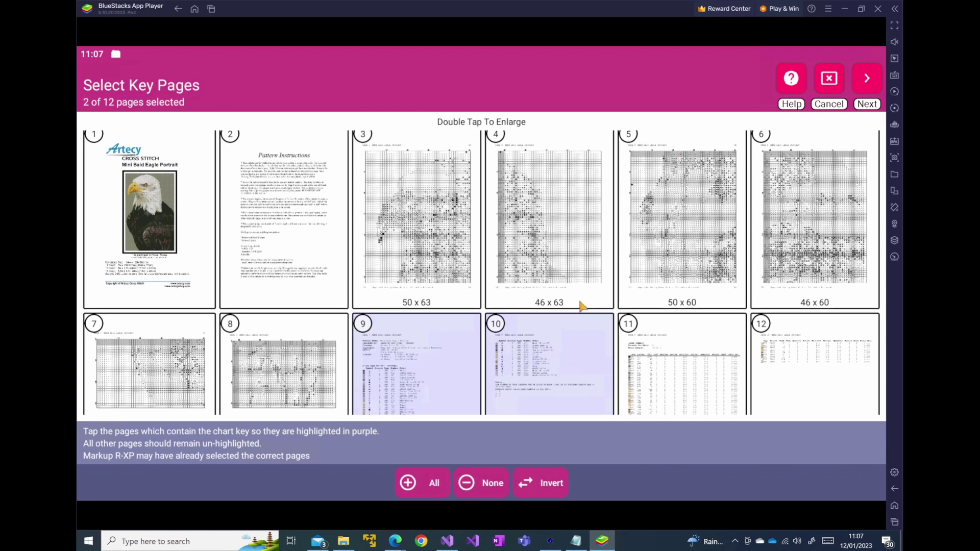
left_click(858, 77)
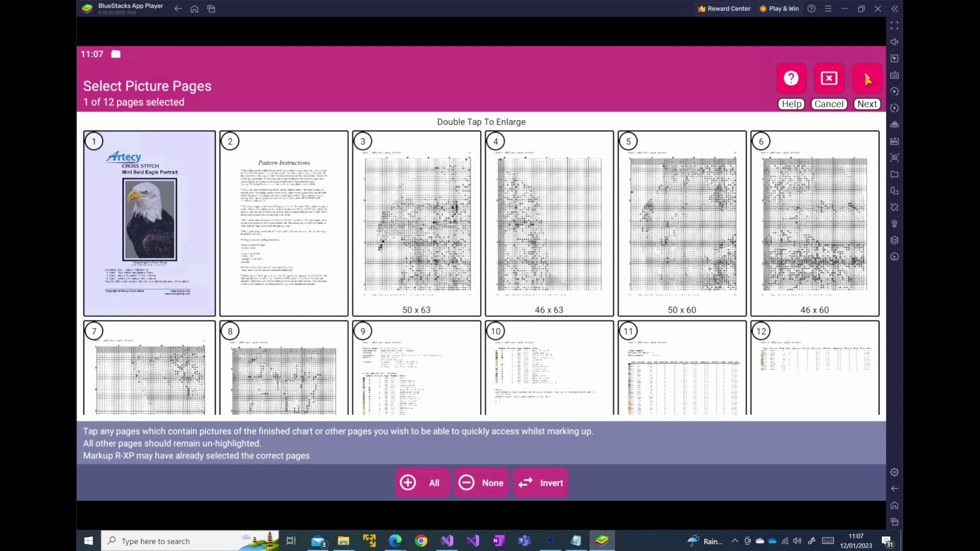
left_click(867, 79)
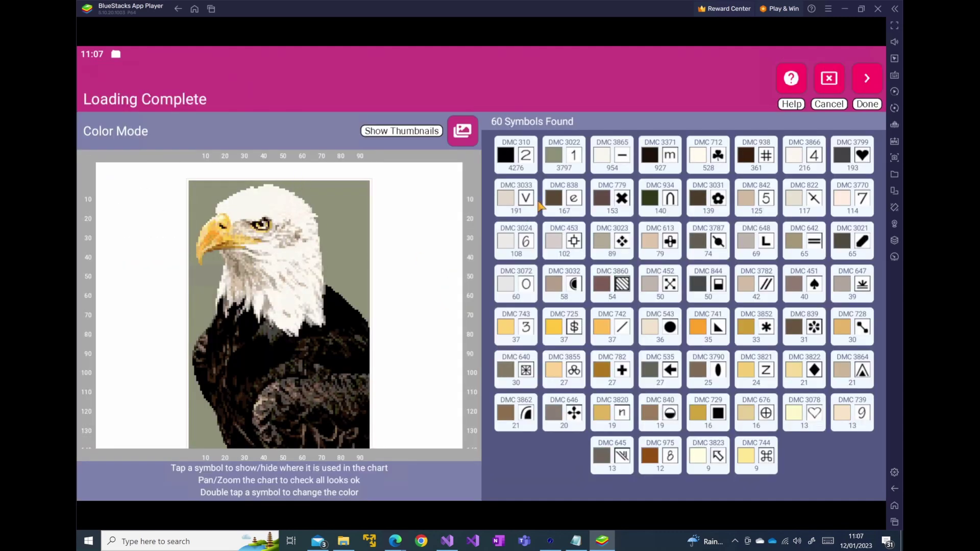
left_click(879, 74)
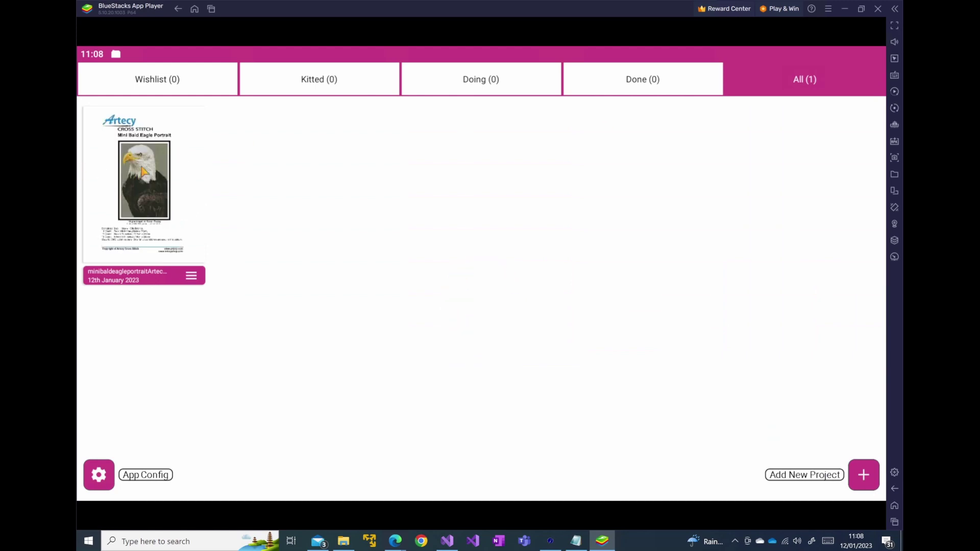
Open the bald eagle project and mark some stitches as done on chart page 1 with the Markup tool
left_click(143, 174)
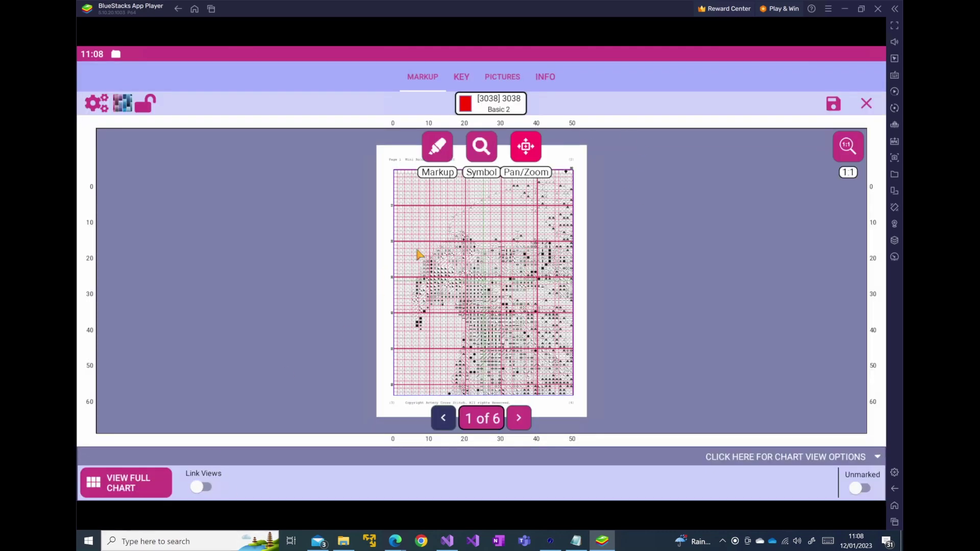
left_click(445, 149)
left_click(475, 225)
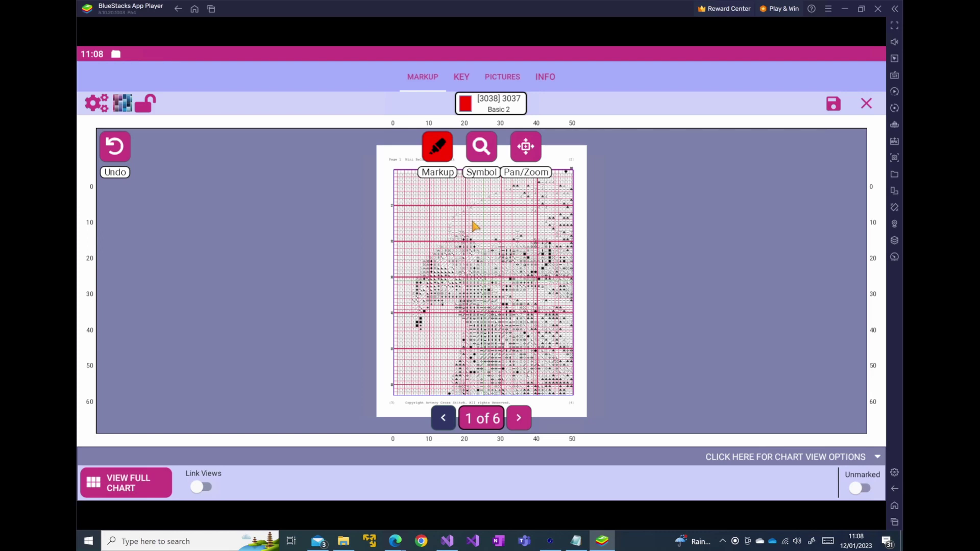
mouse_move(493, 304)
left_mouse_down()
mouse_move(531, 303)
mouse_move(491, 347)
mouse_move(533, 338)
mouse_move(533, 363)
left_mouse_up()
Show the full chart instead of a single page and turn on its colour preview
left_click(128, 485)
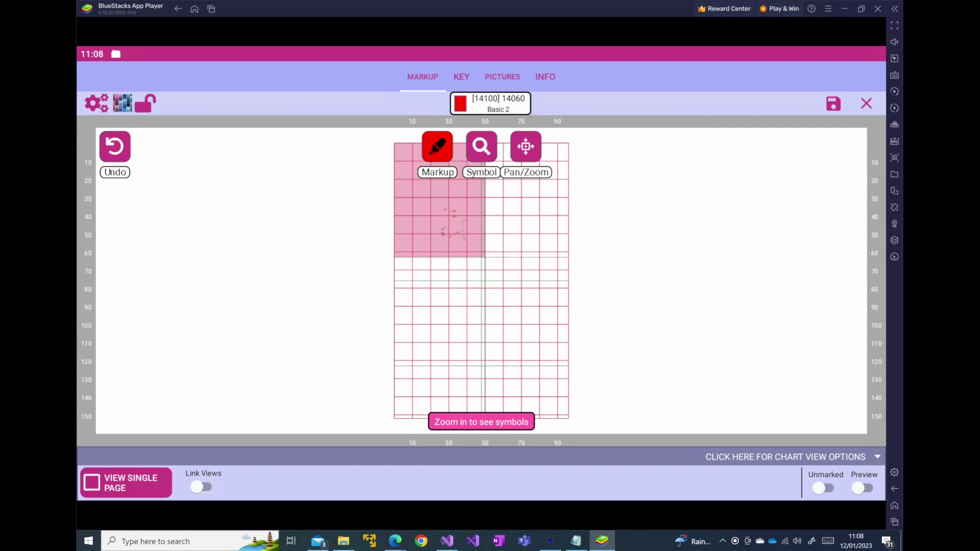
left_click(862, 487)
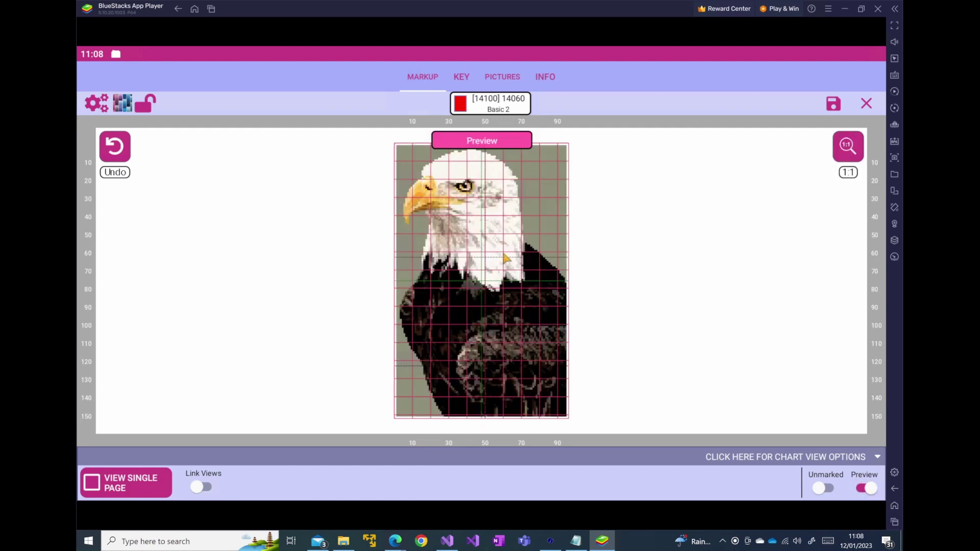
Turn off Show Grid and Show Center Line in the project's grid setup and close the configuration
left_click(104, 105)
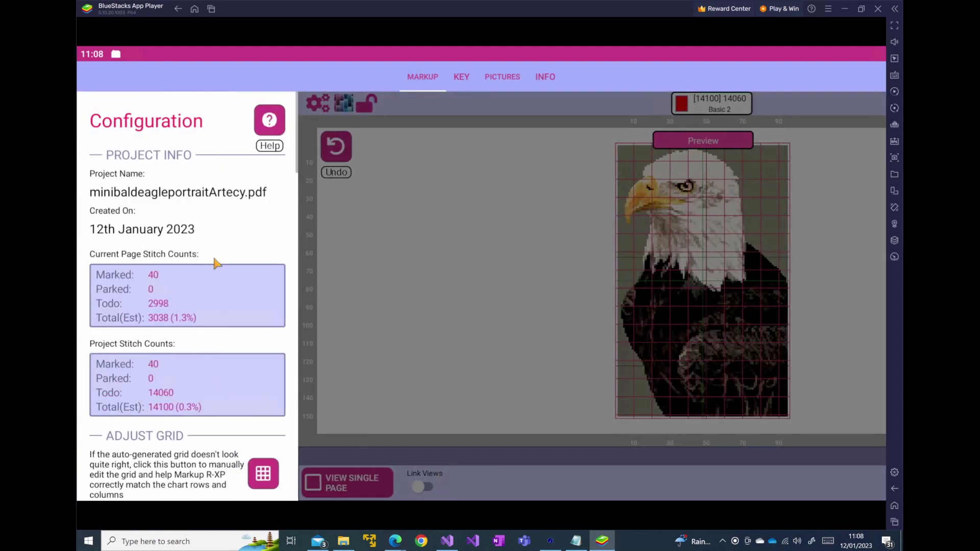
scroll(215, 263, "down", 5)
scroll(201, 329, "down", 2)
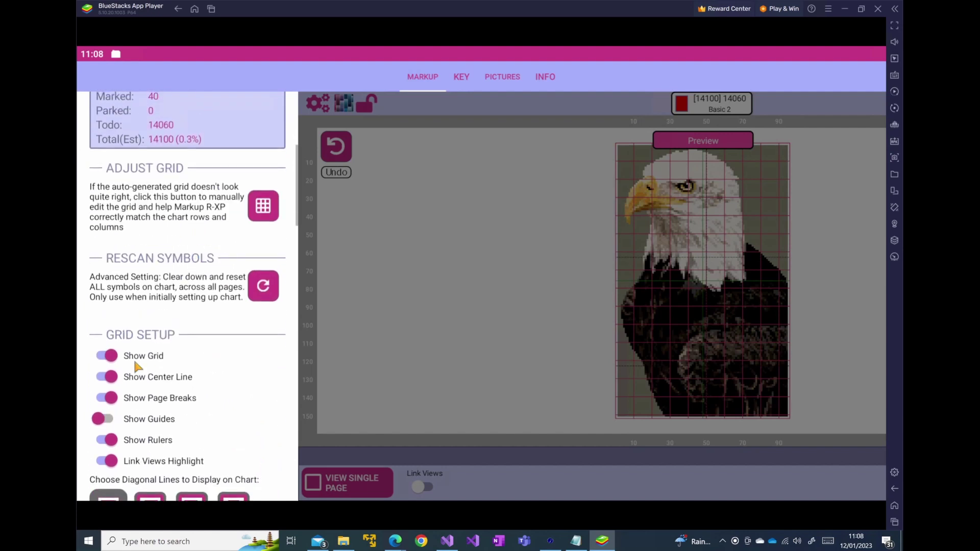
left_click(107, 360)
left_click(108, 378)
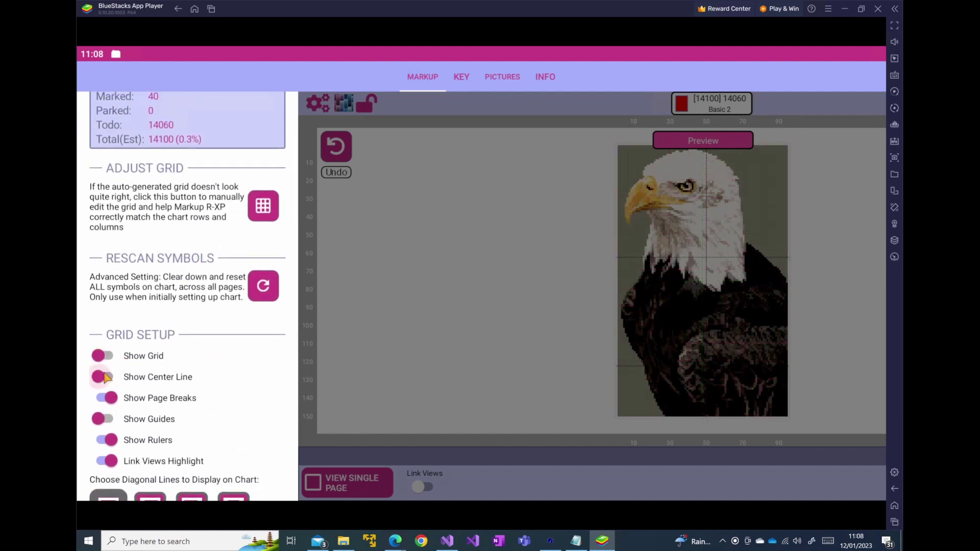
left_click(464, 314)
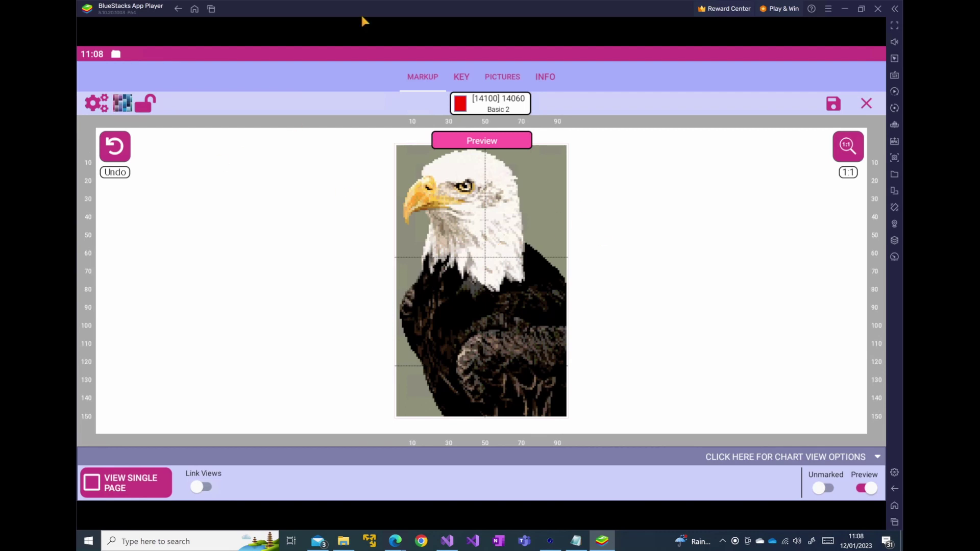
Open the project's Info dashboard to review its stitching statistics
left_click(546, 79)
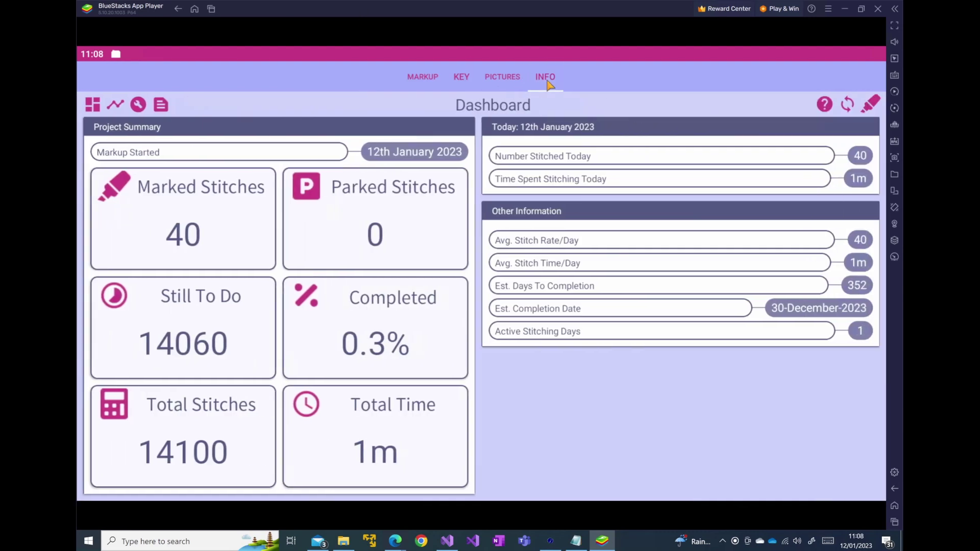